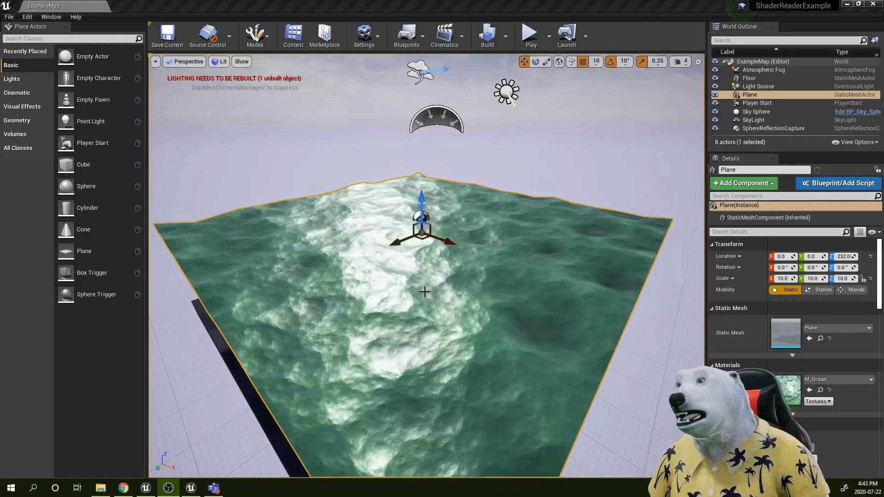
- Open Project Settings from the Edit menu
{"action": "scroll", "coordinate": [424, 292], "scroll_direction": "down", "scroll_amount": 3}
{"action": "scroll", "coordinate": [393, 224], "scroll_direction": "up", "scroll_amount": 3}
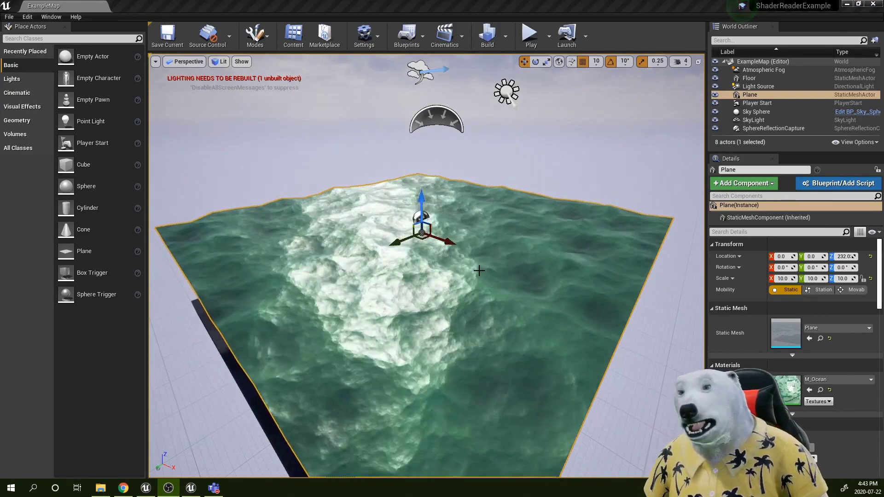
{"action": "scroll", "coordinate": [479, 271], "scroll_direction": "down", "scroll_amount": 3}
{"action": "scroll", "coordinate": [479, 271], "scroll_direction": "up", "scroll_amount": 3}
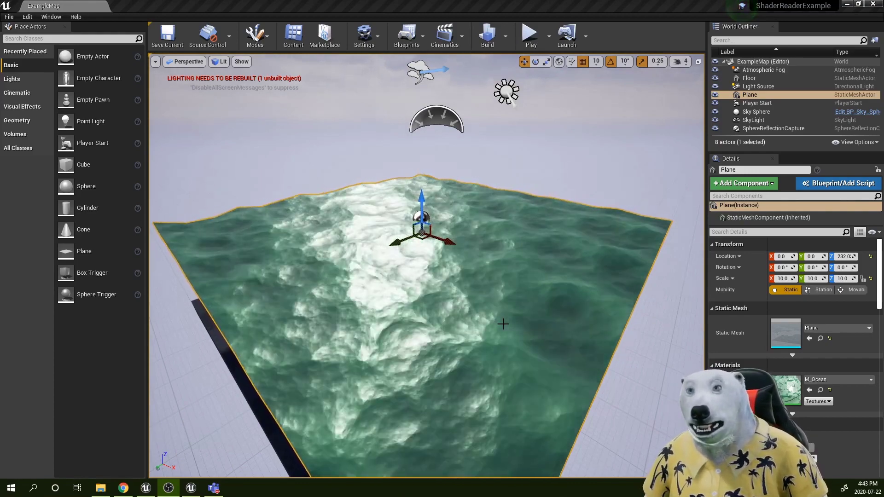
{"action": "scroll", "coordinate": [503, 324], "scroll_direction": "down", "scroll_amount": 3}
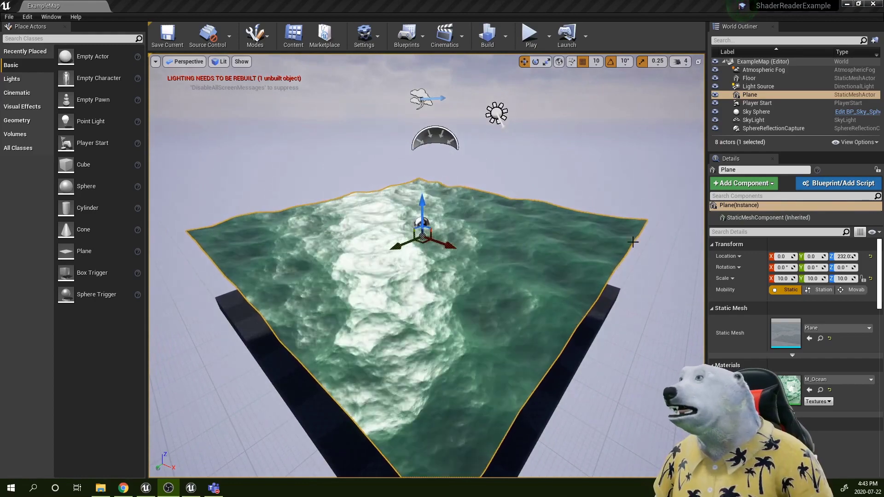
{"action": "scroll", "coordinate": [562, 284], "scroll_direction": "up", "scroll_amount": 3}
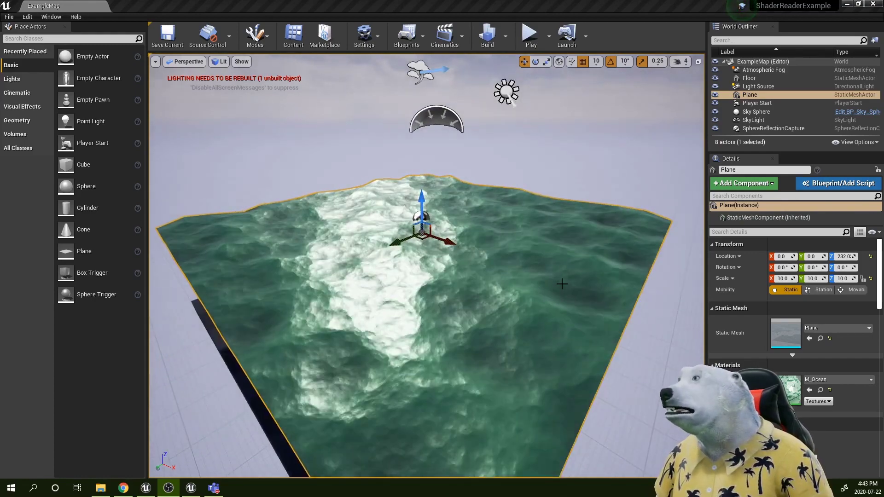
{"action": "scroll", "coordinate": [562, 283], "scroll_direction": "down", "scroll_amount": 3}
{"action": "scroll", "coordinate": [376, 166], "scroll_direction": "up", "scroll_amount": 3}
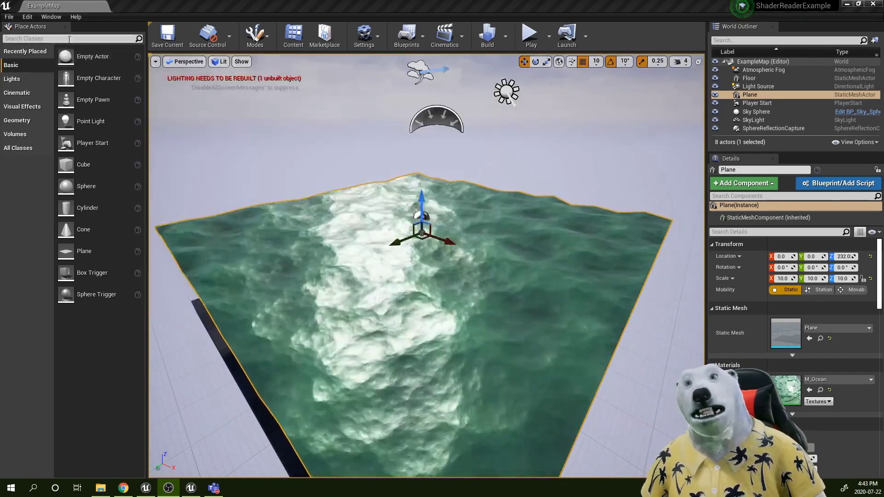
{"action": "left_click", "coordinate": [28, 16]}
{"action": "mouse_move", "coordinate": [51, 17]}
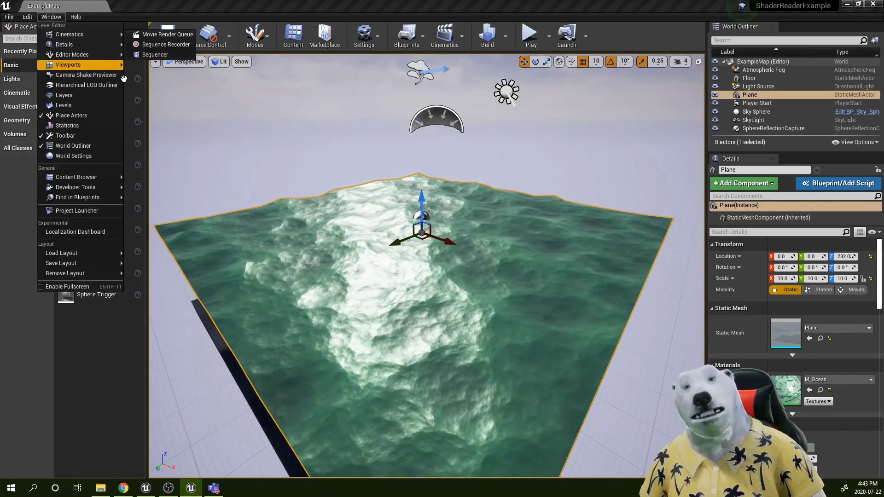
{"action": "mouse_move", "coordinate": [65, 44]}
{"action": "left_click", "coordinate": [27, 16]}
{"action": "left_click", "coordinate": [28, 17]}
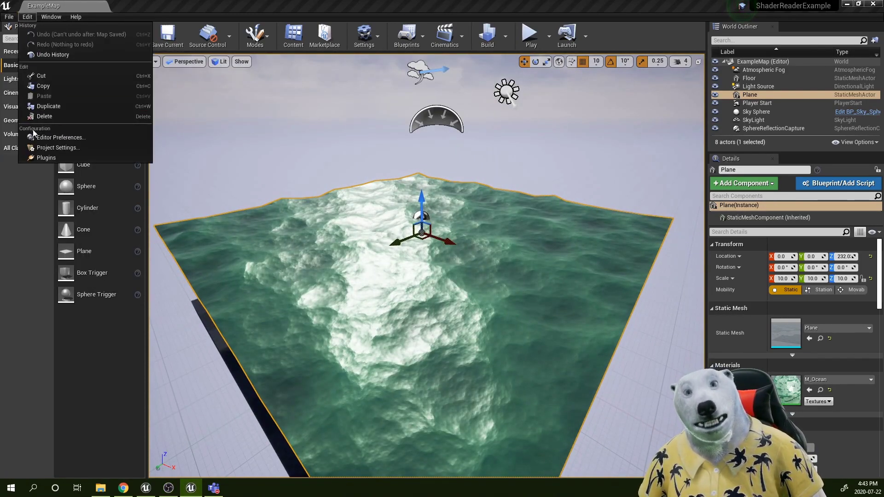
{"action": "left_click", "coordinate": [37, 152]}
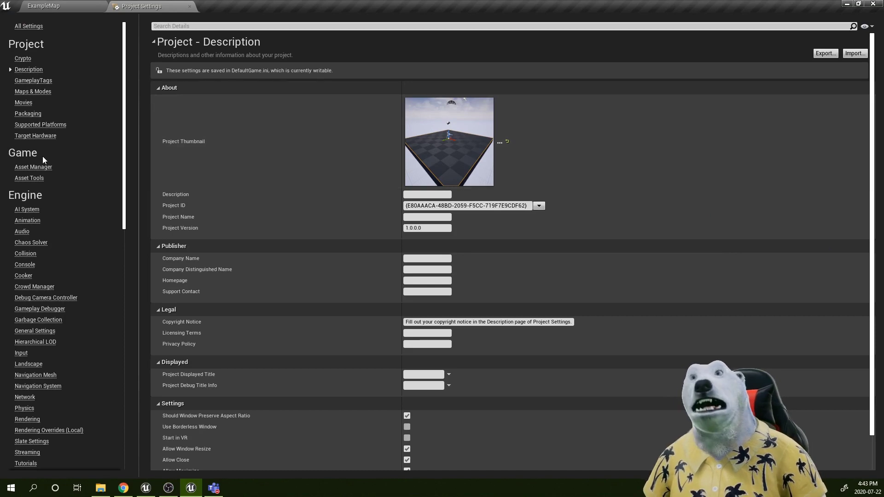
- Show Bear Teacher > Shader Reader settings, check the Shaders virtual path, and open the project folder in File Explorer
{"action": "scroll", "coordinate": [78, 176], "scroll_direction": "down", "scroll_amount": 15}
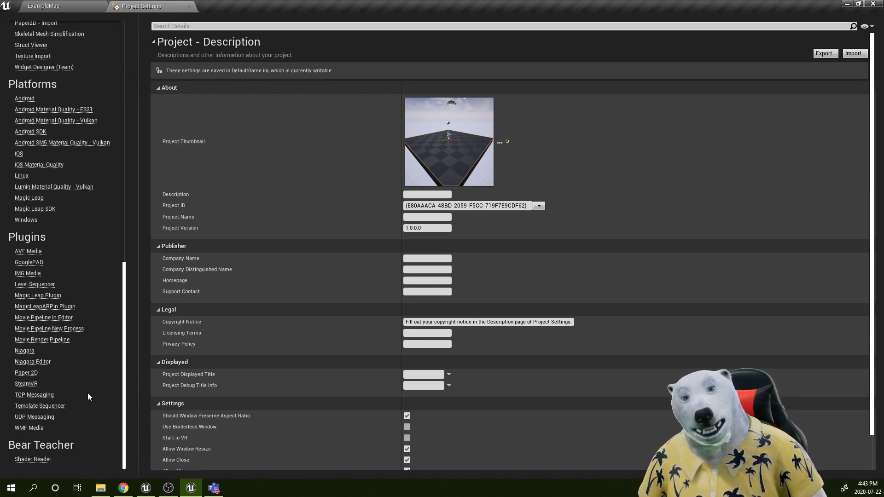
{"action": "left_click", "coordinate": [32, 460]}
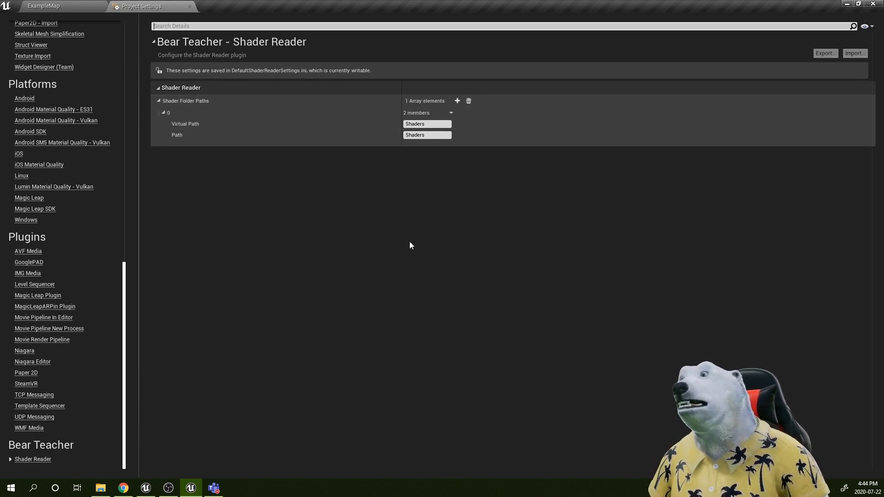
{"action": "left_click", "coordinate": [428, 124]}
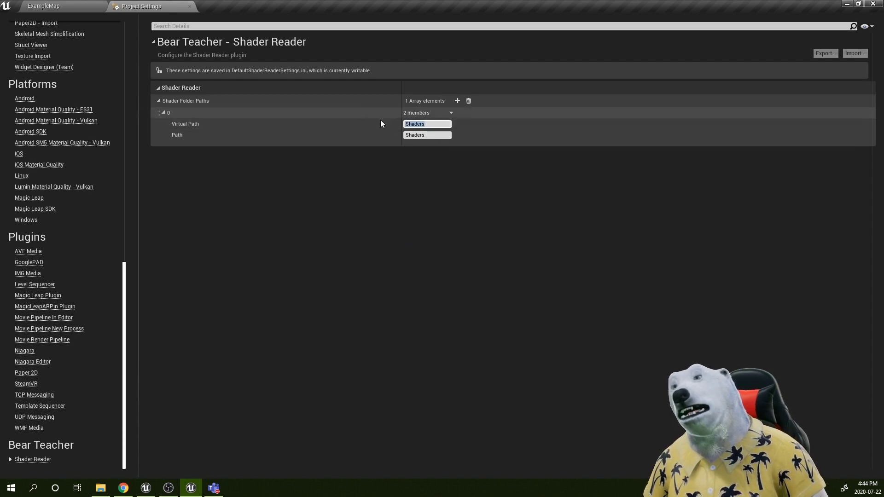
{"action": "left_click", "coordinate": [420, 124]}
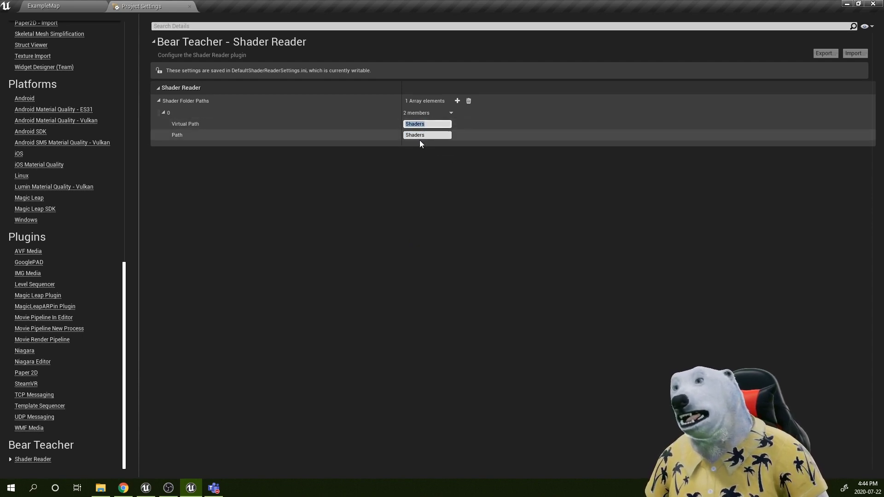
{"action": "left_click", "coordinate": [101, 488]}
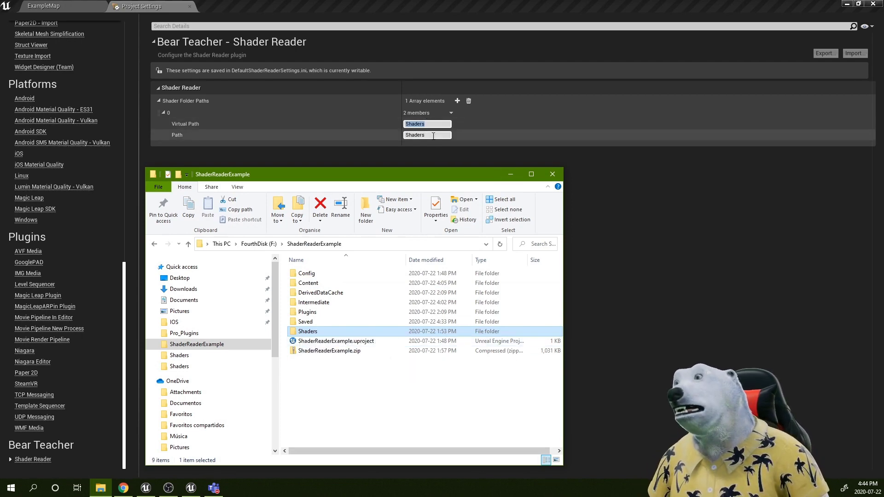
- Move the File Explorer window lower on screen, then minimize it
{"action": "left_click_drag", "start_coordinate": [450, 177], "coordinate": [448, 224]}
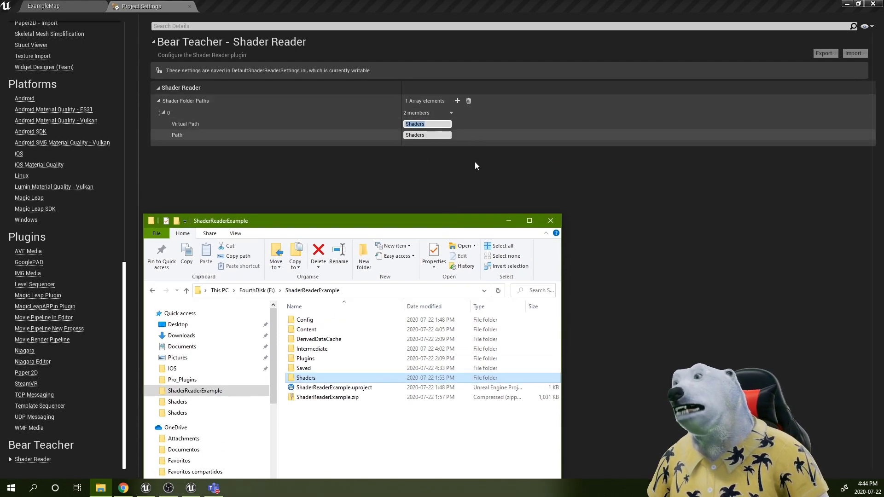
{"action": "left_click", "coordinate": [509, 221]}
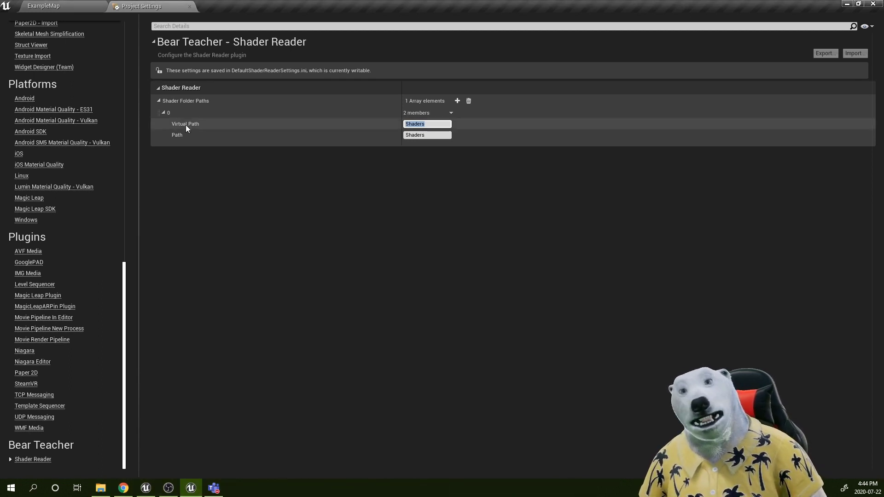
- Check the Shaders Virtual Path value once more and return to the ExampleMap level
{"action": "left_click", "coordinate": [442, 123]}
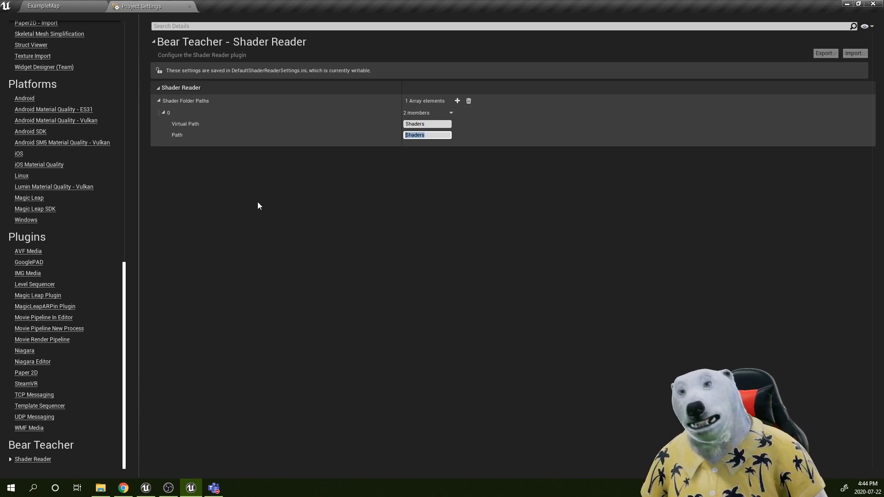
{"action": "left_click", "coordinate": [68, 9]}
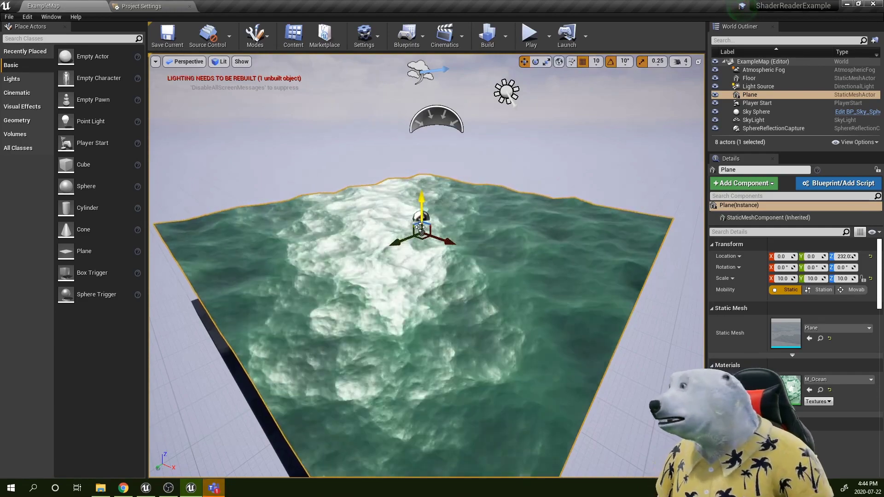
- Open the M_Ocean material and select its Ocean custom node
{"action": "double_click", "coordinate": [790, 393]}
{"action": "scroll", "coordinate": [356, 226], "scroll_direction": "down", "scroll_amount": 3}
{"action": "right_click_drag", "start_coordinate": [356, 225], "coordinate": [524, 238]}
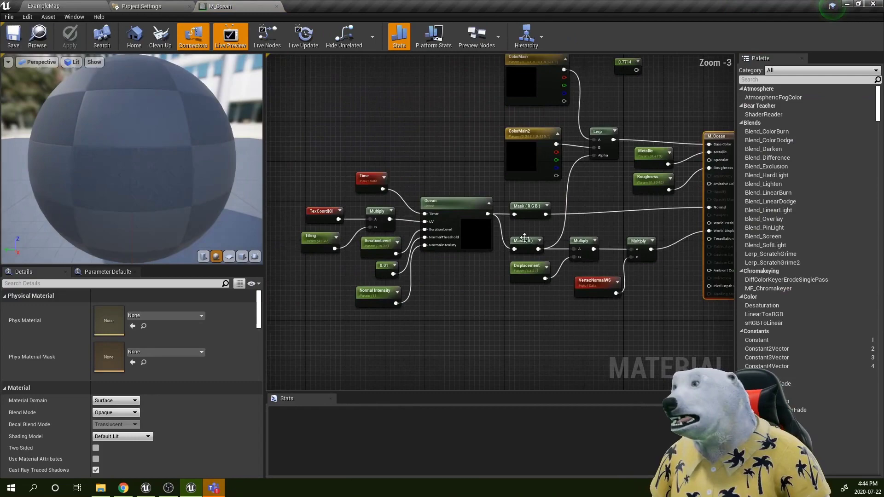
{"action": "scroll", "coordinate": [525, 238], "scroll_direction": "up", "scroll_amount": 1}
{"action": "left_click", "coordinate": [469, 200]}
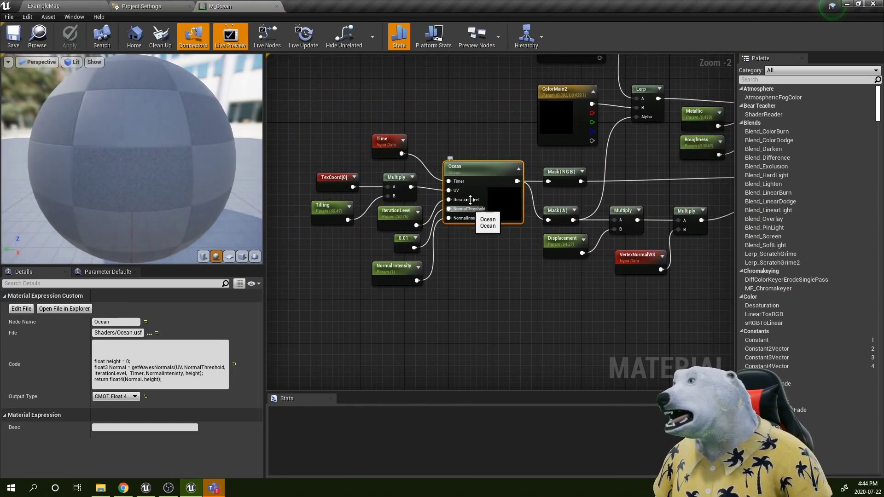
- Add a Shader Reader node below the Ocean node, then delete it
{"action": "right_click_drag", "start_coordinate": [449, 272], "coordinate": [393, 236]}
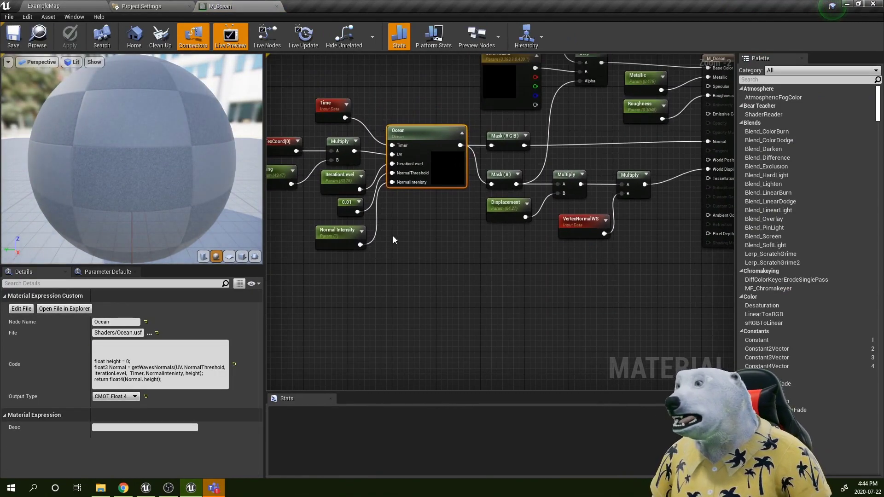
{"action": "right_click", "coordinate": [393, 236]}
{"action": "type", "text": "Shader"}
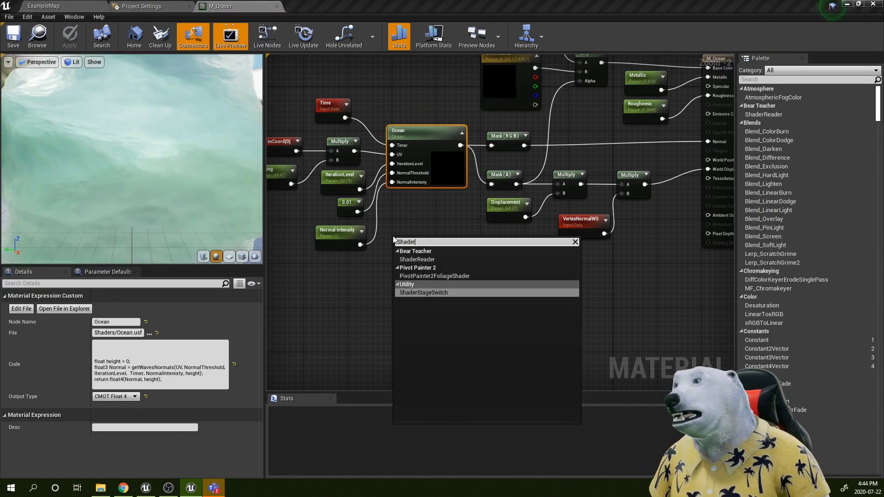
{"action": "left_click", "coordinate": [417, 259]}
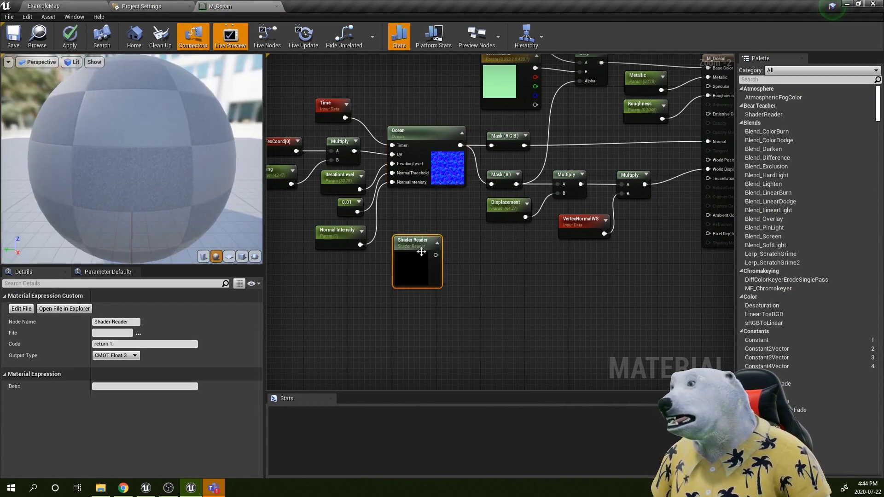
{"action": "left_click_drag", "start_coordinate": [421, 251], "coordinate": [426, 274]}
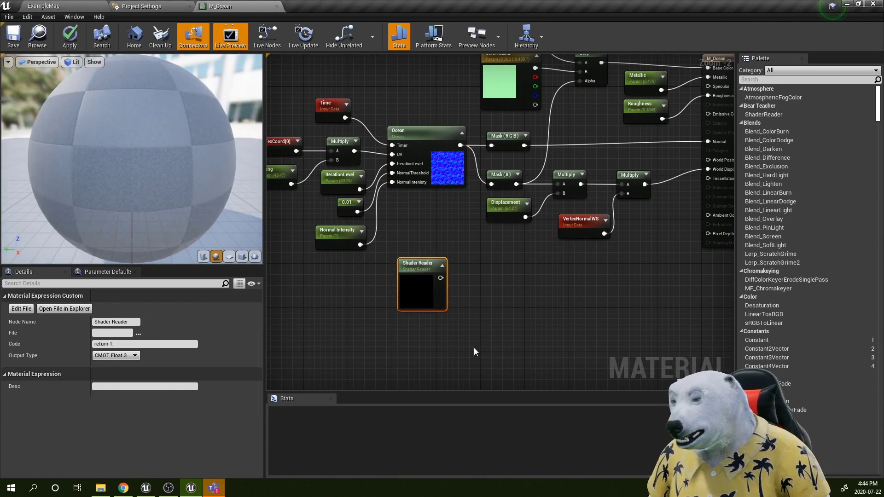
{"action": "key", "text": "Delete"}
- Reselect the Ocean custom node to show its Shaders/Ocean.usf settings in Details
{"action": "right_click_drag", "start_coordinate": [398, 239], "coordinate": [414, 274]}
{"action": "left_click", "coordinate": [429, 216]}
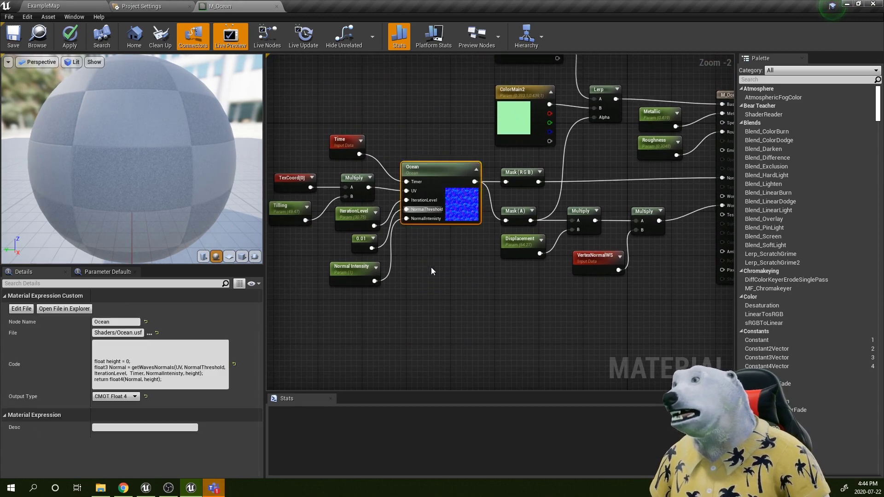
{"action": "right_click_drag", "start_coordinate": [428, 216], "coordinate": [547, 221]}
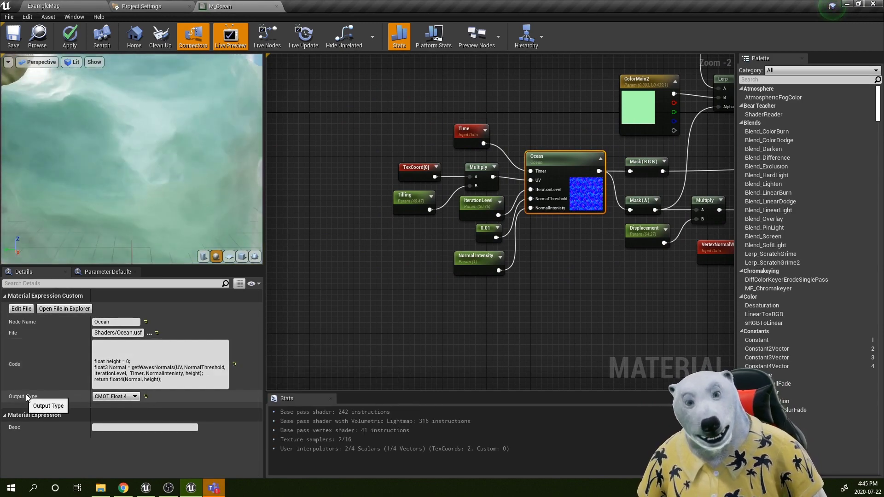
{"action": "right_click_drag", "start_coordinate": [561, 276], "coordinate": [462, 324]}
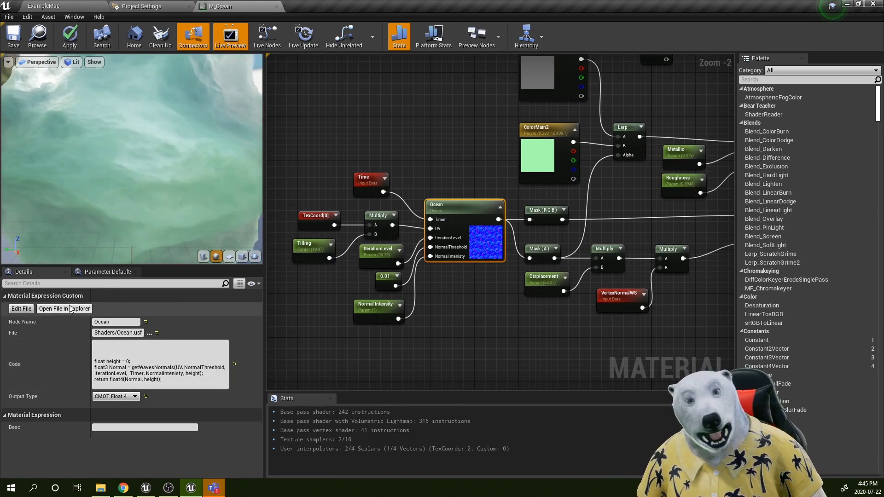
- Open Ocean.usf in VS Code and highlight its /Shaders/OceanCommon.usf include path
{"action": "left_click", "coordinate": [23, 312]}
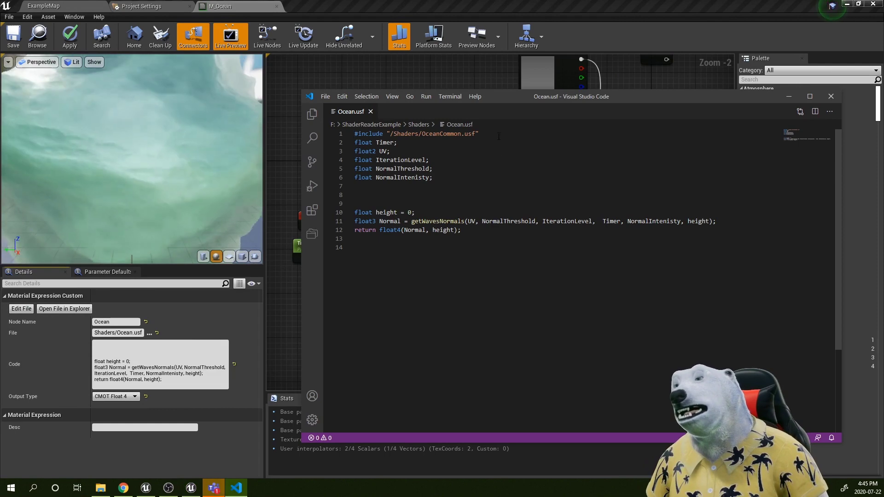
{"action": "left_click_drag", "start_coordinate": [479, 134], "coordinate": [422, 134]}
{"action": "left_click", "coordinate": [428, 154]}
{"action": "double_click", "coordinate": [414, 134]}
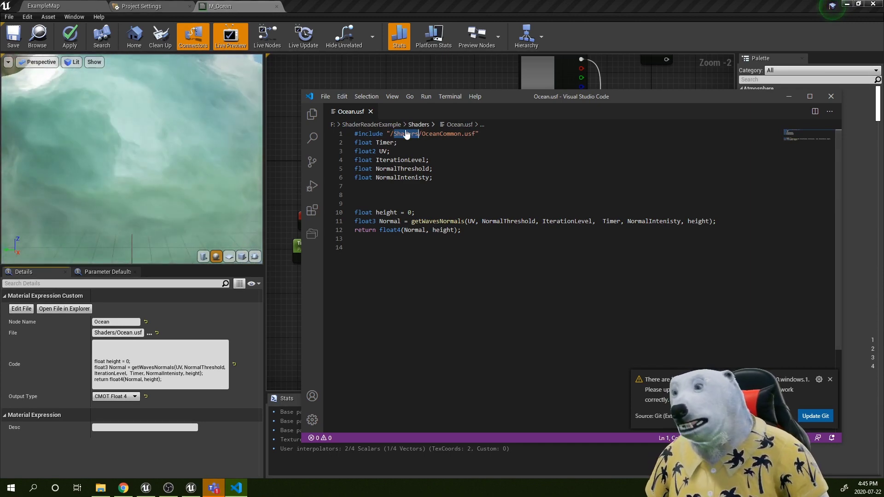
{"action": "left_click_drag", "start_coordinate": [422, 134], "coordinate": [479, 133]}
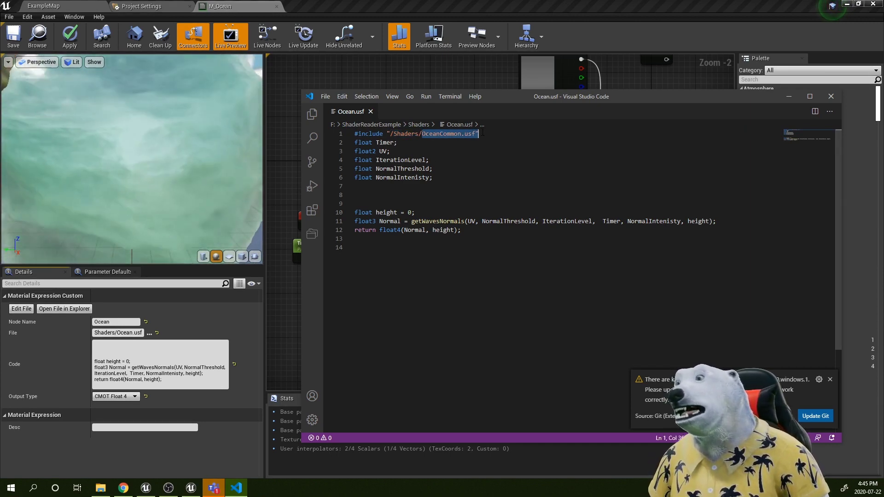
- Open OceanCommon.usf from the Shaders folder in VS Code and minimize the folder window
{"action": "left_click", "coordinate": [84, 309]}
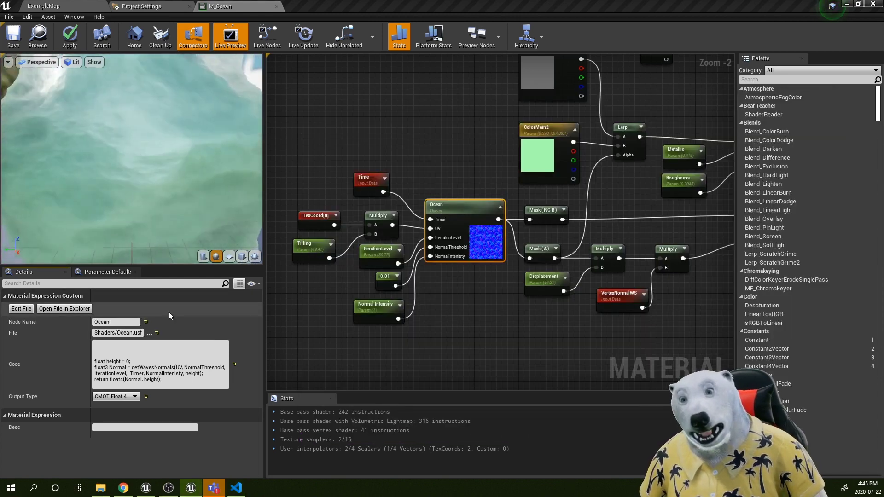
{"action": "key", "text": "Down"}
{"action": "key", "text": "Return"}
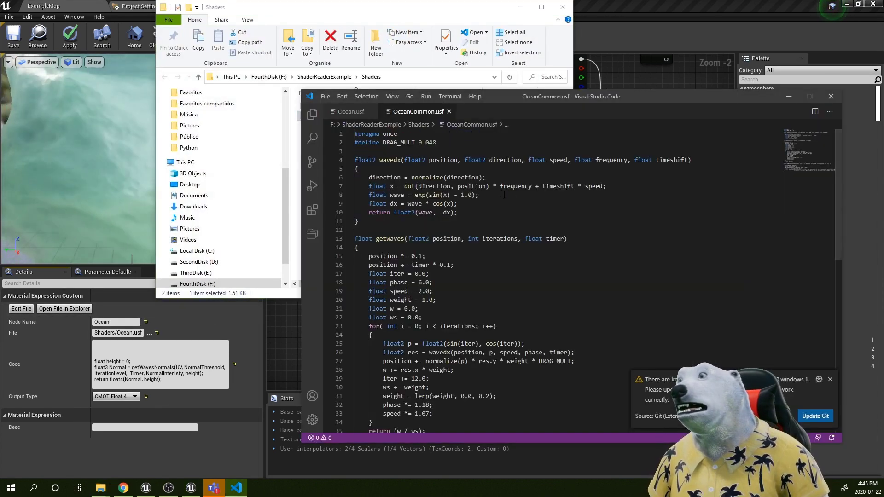
{"action": "left_click", "coordinate": [521, 7]}
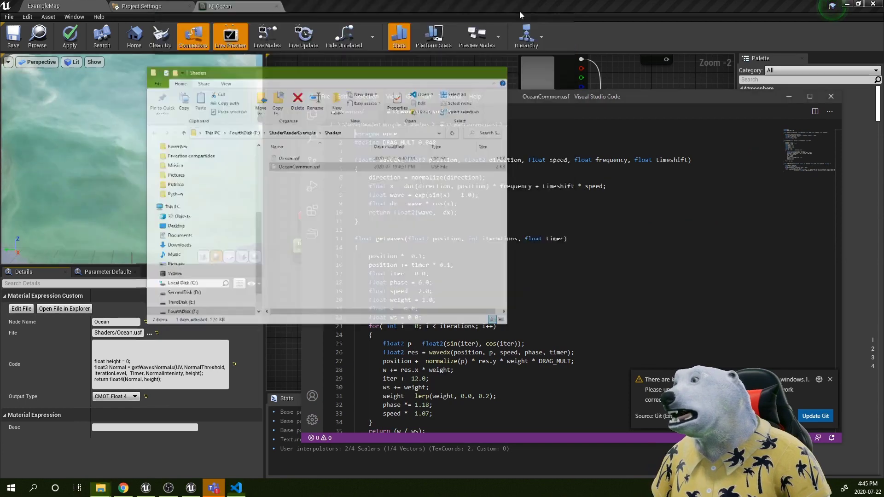
{"action": "left_click_drag", "start_coordinate": [506, 95], "coordinate": [460, 61]}
- Scroll through OceanCommon.usf to review its wavedx, getwaves and getWavesNormals functions
{"action": "scroll", "coordinate": [435, 123], "scroll_direction": "down", "scroll_amount": 4}
{"action": "scroll", "coordinate": [399, 213], "scroll_direction": "down", "scroll_amount": 8}
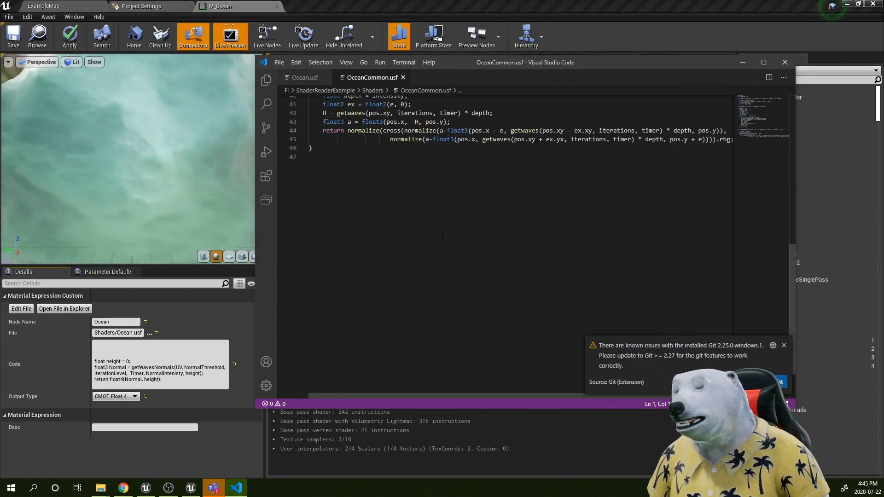
{"action": "scroll", "coordinate": [400, 213], "scroll_direction": "up", "scroll_amount": 10}
{"action": "scroll", "coordinate": [399, 213], "scroll_direction": "up", "scroll_amount": 3}
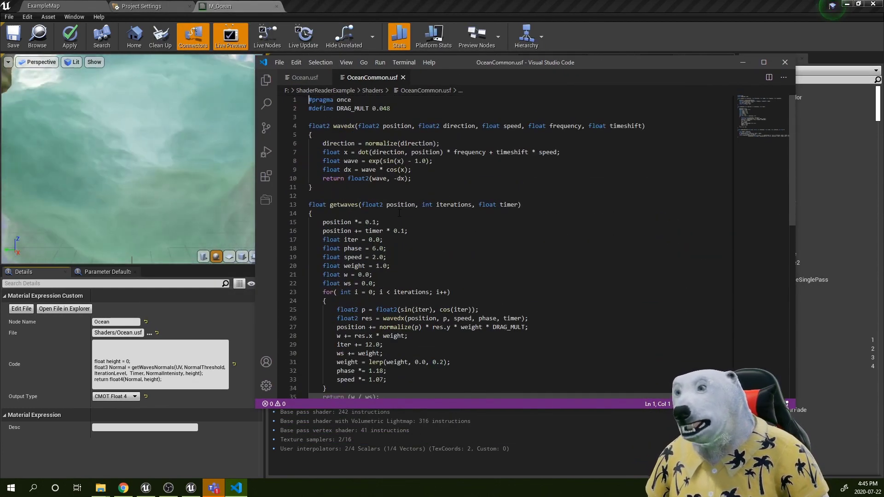
{"action": "scroll", "coordinate": [424, 239], "scroll_direction": "down", "scroll_amount": 1}
{"action": "scroll", "coordinate": [424, 239], "scroll_direction": "down", "scroll_amount": 5}
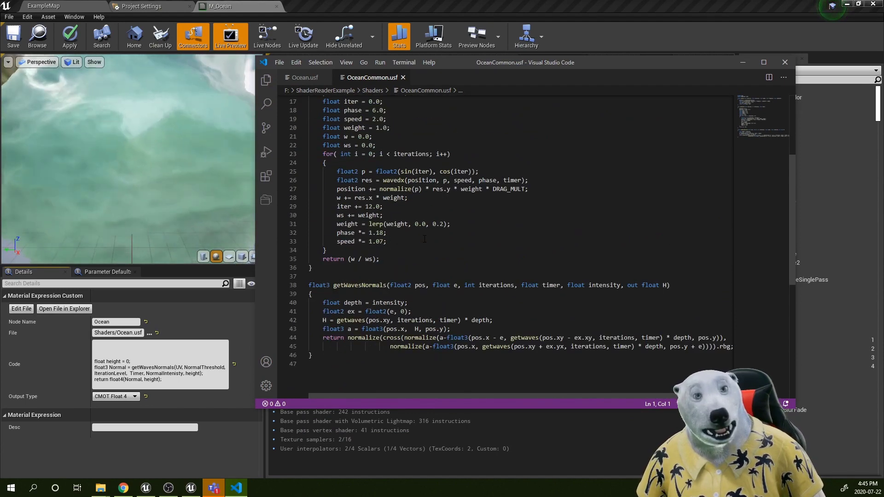
{"action": "scroll", "coordinate": [428, 234], "scroll_direction": "up", "scroll_amount": 3}
{"action": "scroll", "coordinate": [429, 234], "scroll_direction": "up", "scroll_amount": 3}
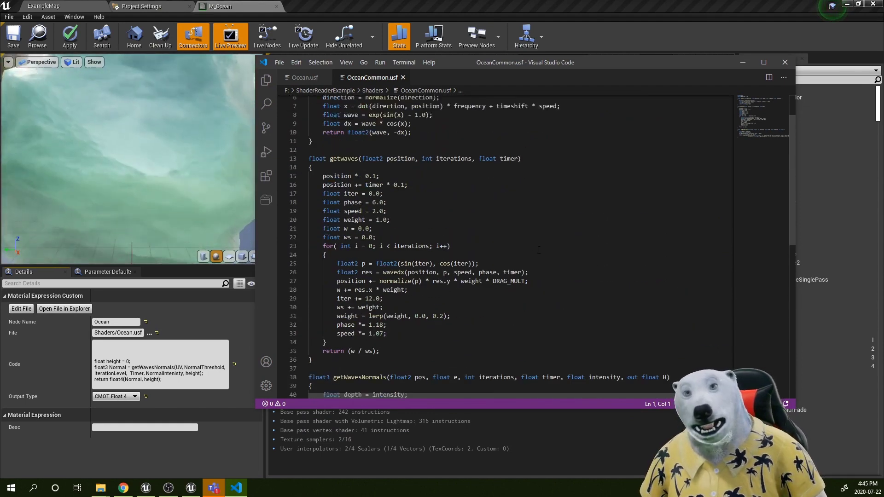
- Switch back to Ocean.usf and highlight its five float input declarations
{"action": "key", "text": "ctrl+Tab"}
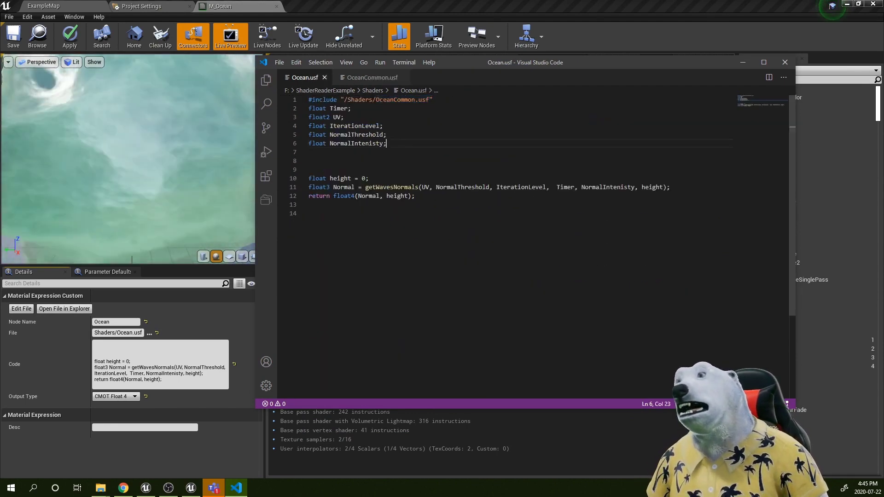
{"action": "left_click_drag", "start_coordinate": [391, 151], "coordinate": [303, 108]}
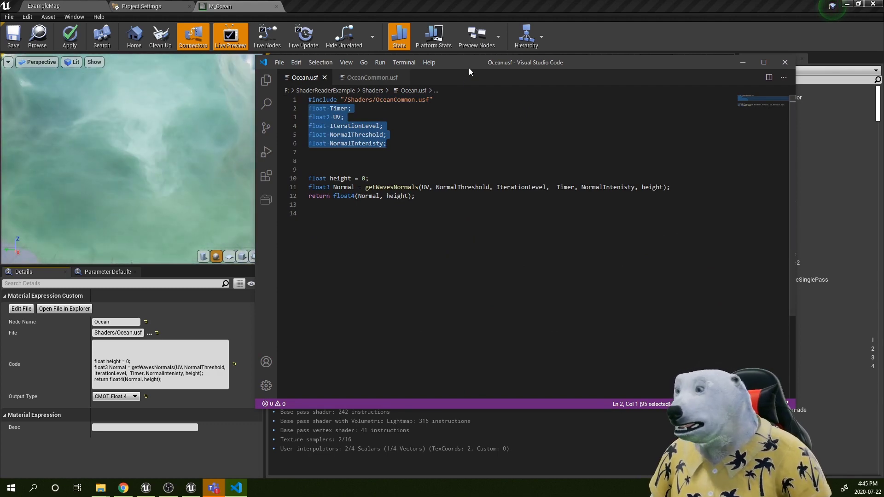
{"action": "left_click_drag", "start_coordinate": [469, 64], "coordinate": [506, 196]}
{"action": "left_click", "coordinate": [446, 278]}
{"action": "left_click_drag", "start_coordinate": [446, 278], "coordinate": [345, 240]}
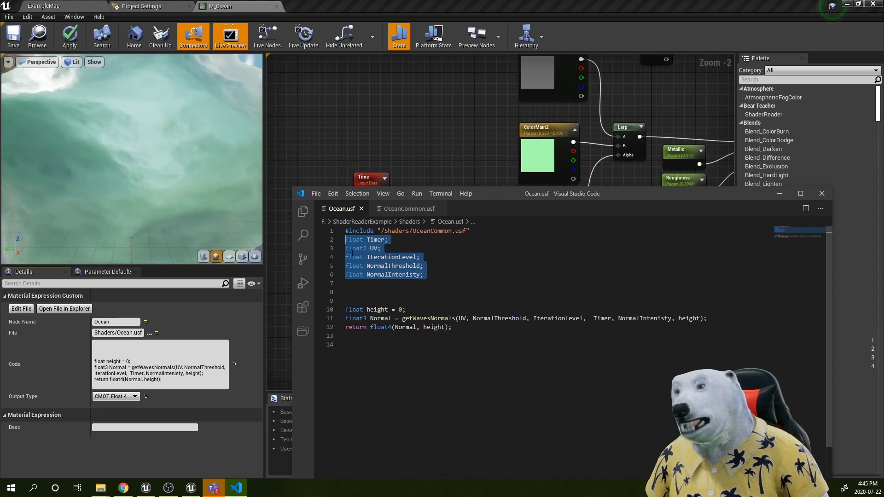
{"action": "left_click", "coordinate": [377, 293]}
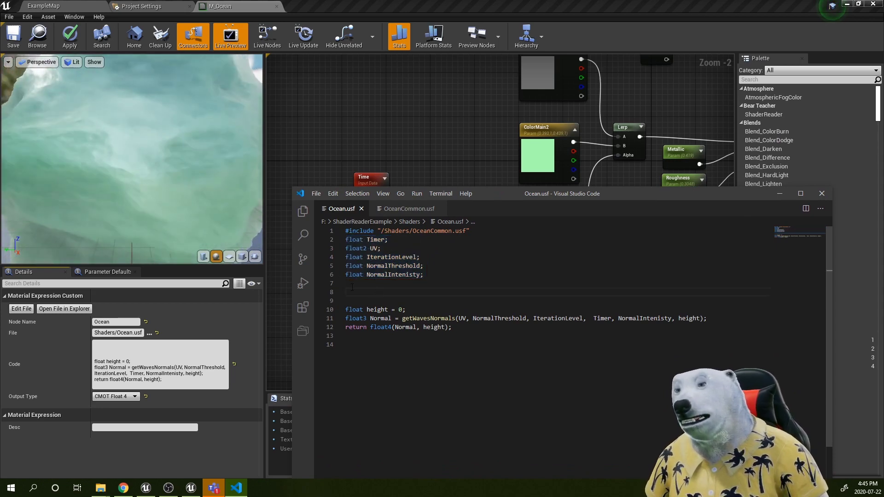
- Highlight the shader body and getWavesNormals call, then orbit the M_Ocean preview sphere
{"action": "left_click_drag", "start_coordinate": [469, 334], "coordinate": [345, 310]}
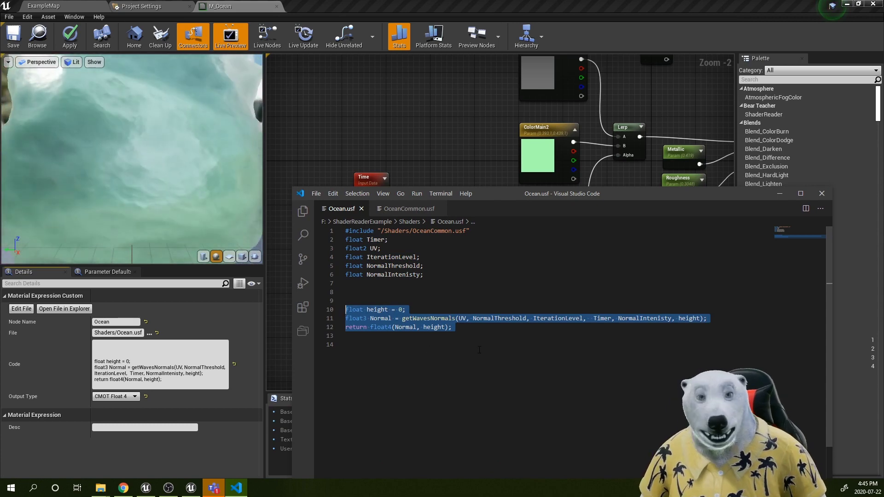
{"action": "left_click", "coordinate": [414, 344]}
{"action": "double_click", "coordinate": [431, 318]}
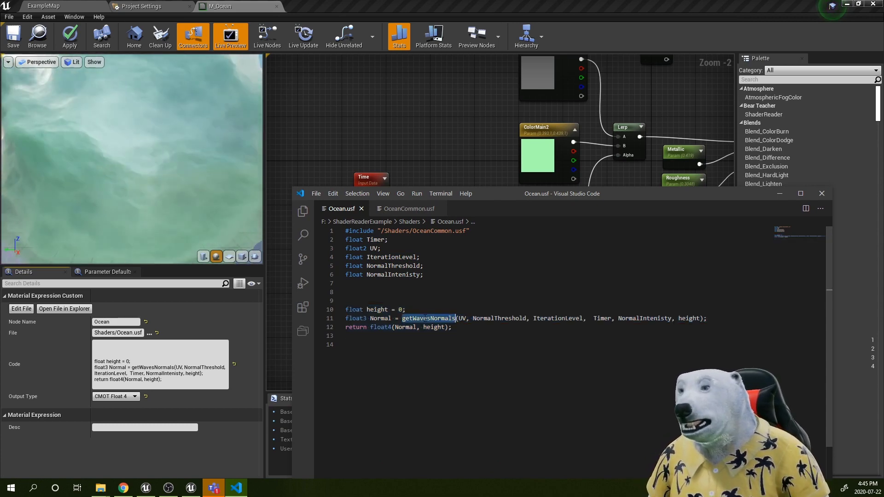
{"action": "scroll", "coordinate": [194, 184], "scroll_direction": "down", "scroll_amount": 5}
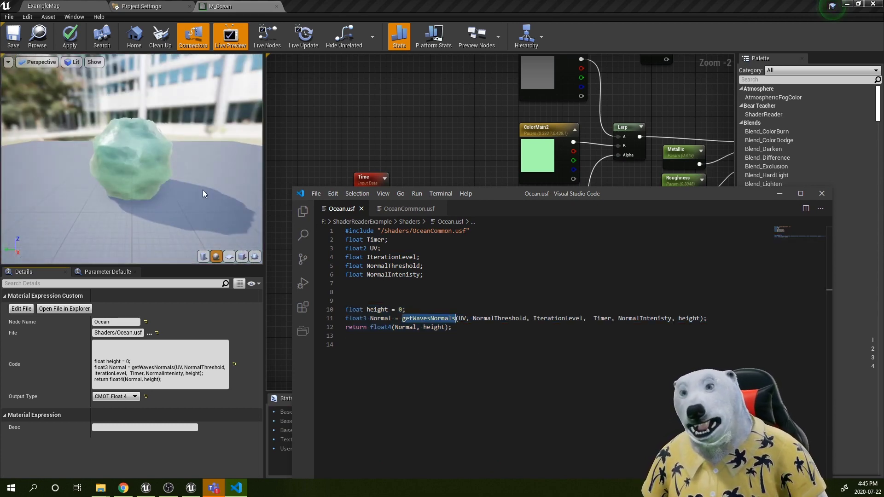
{"action": "left_click_drag", "start_coordinate": [203, 190], "coordinate": [170, 173]}
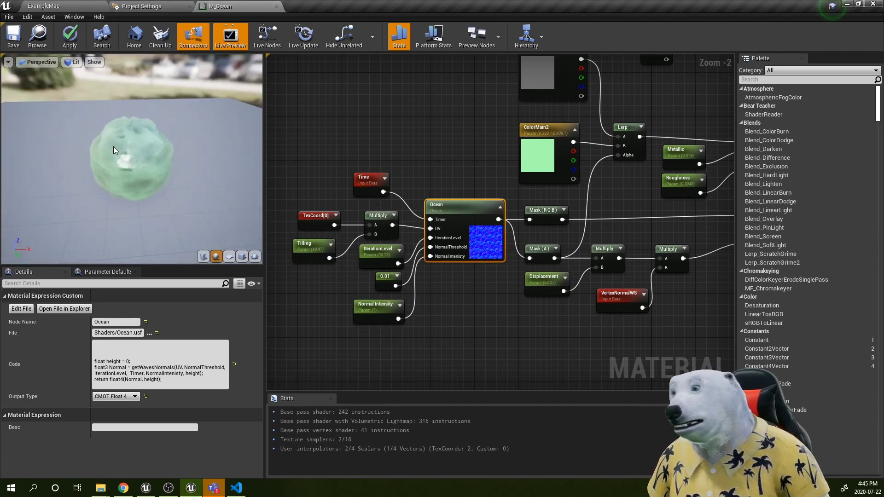
{"action": "left_click", "coordinate": [44, 5]}
{"action": "scroll", "coordinate": [465, 254], "scroll_direction": "down", "scroll_amount": 5}
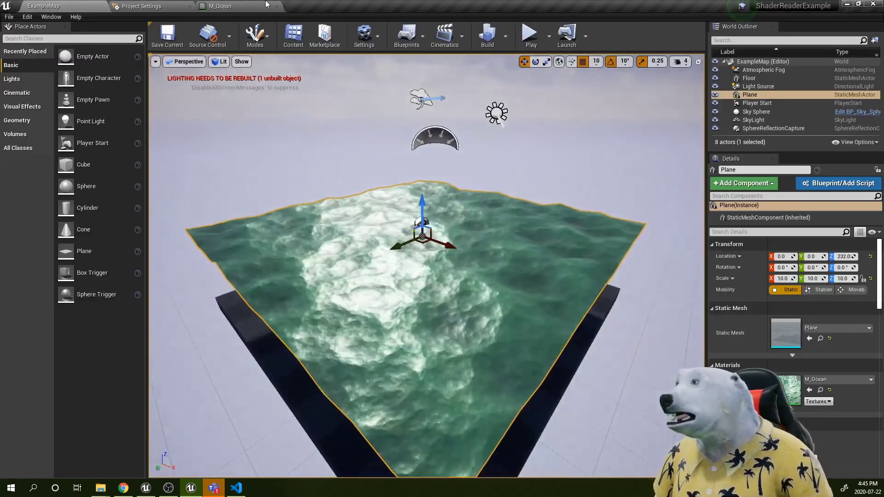
{"action": "left_click", "coordinate": [220, 6]}
{"action": "right_click_drag", "start_coordinate": [501, 304], "coordinate": [451, 319]}
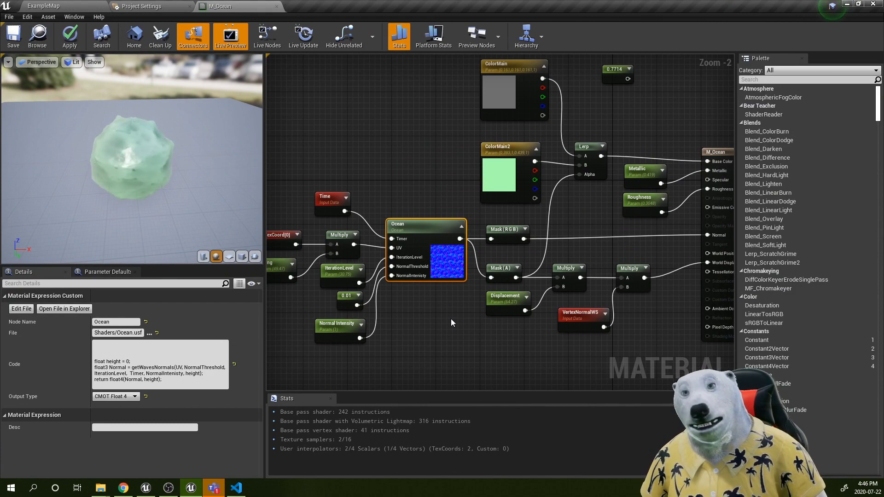
{"action": "right_click_drag", "start_coordinate": [448, 321], "coordinate": [476, 312]}
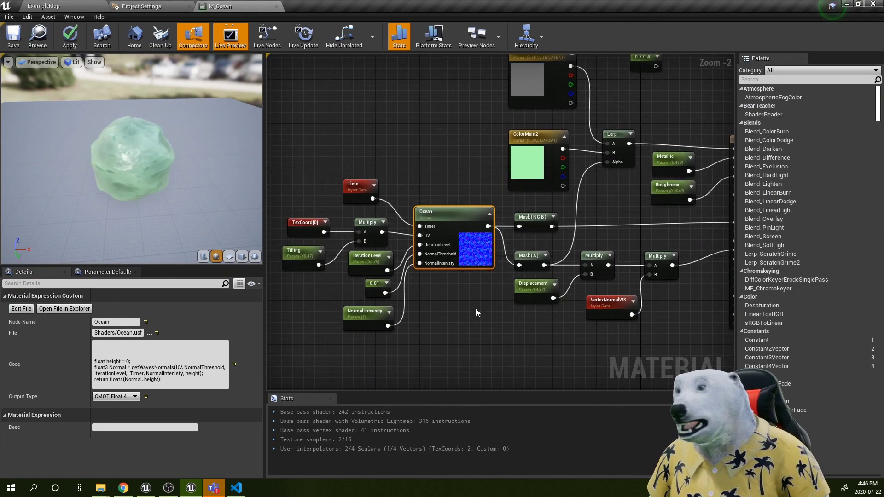